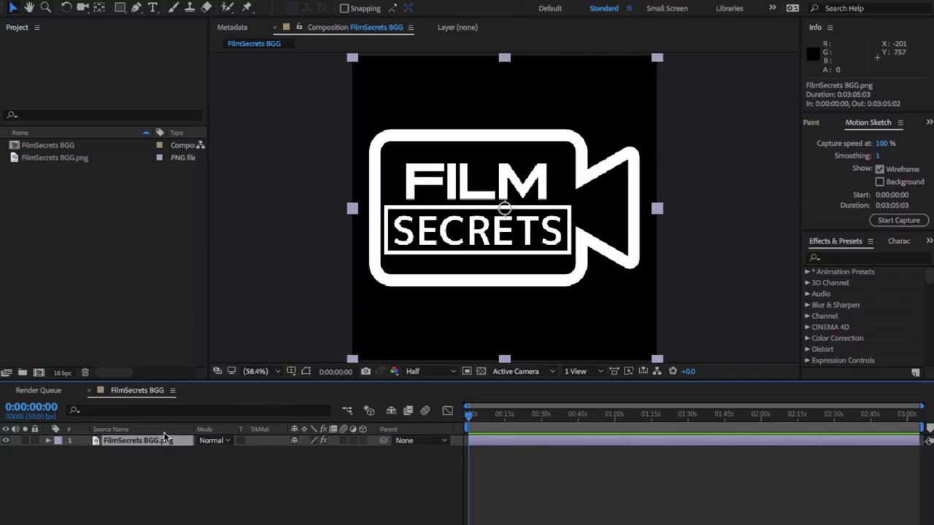
# Toggle the transparency grid off and back on, then focus the logo composition's timeline
pyautogui.click(481, 372)
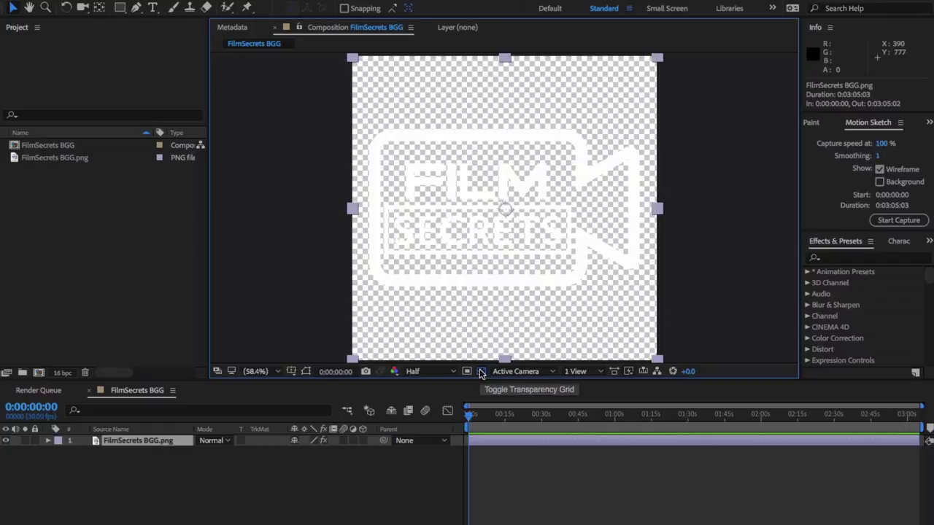
pyautogui.click(481, 372)
pyautogui.click(137, 445)
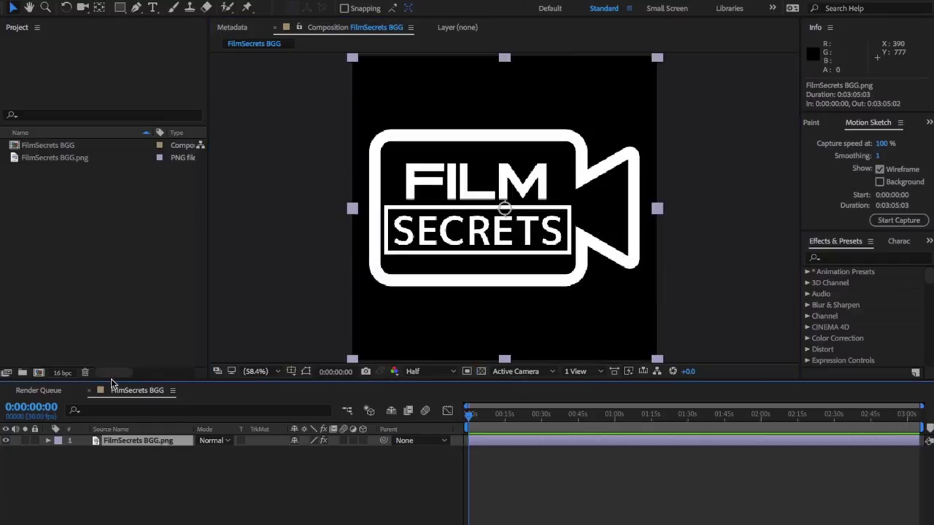
# Create Comp 1 with default settings and nest FilmSecrets BGG inside it
pyautogui.click(39, 374)
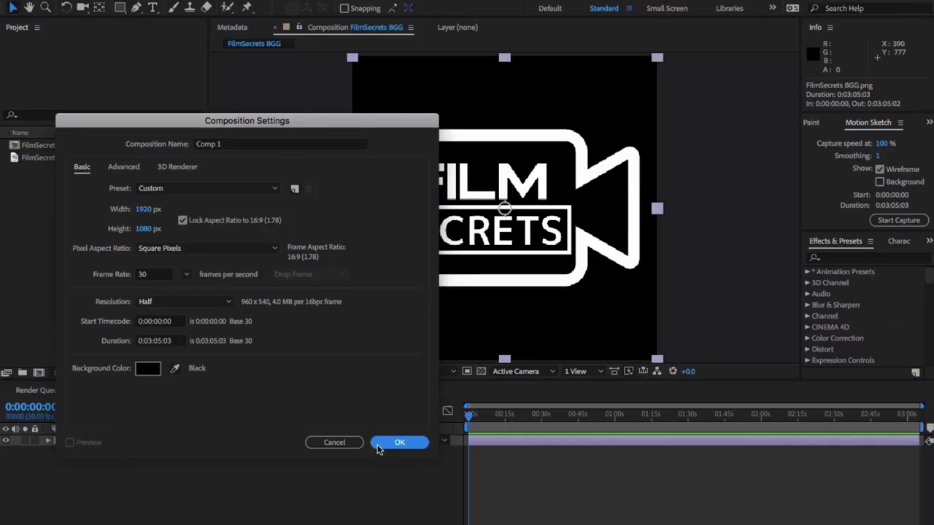
pyautogui.click(381, 443)
pyautogui.click(49, 158)
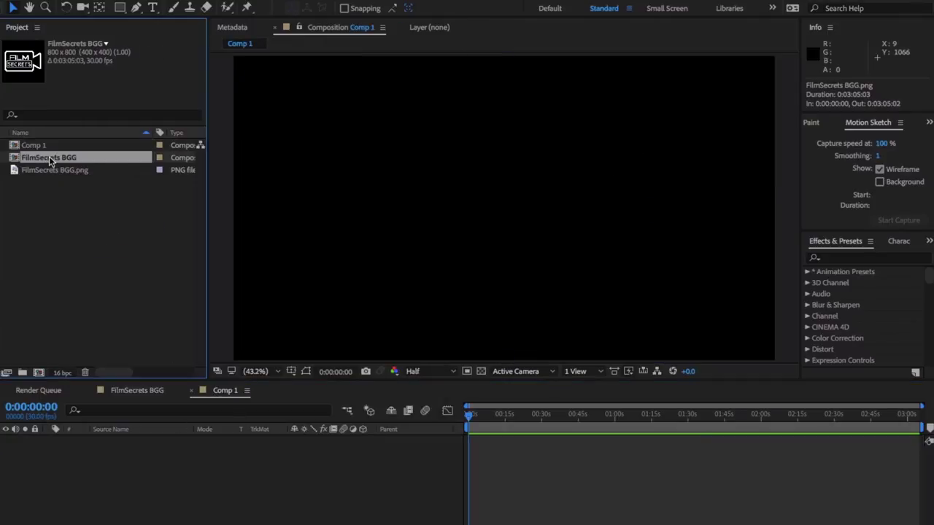
pyautogui.moveTo(49, 156); pyautogui.dragTo(156, 476)
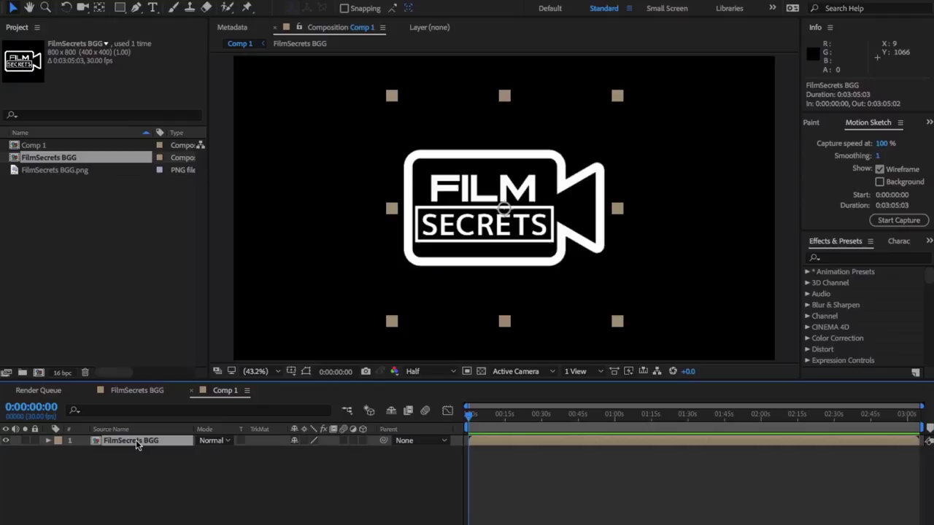
# Add a black solid sized to the 1920×1080 composition above the logo layer
pyautogui.click(248, 0)
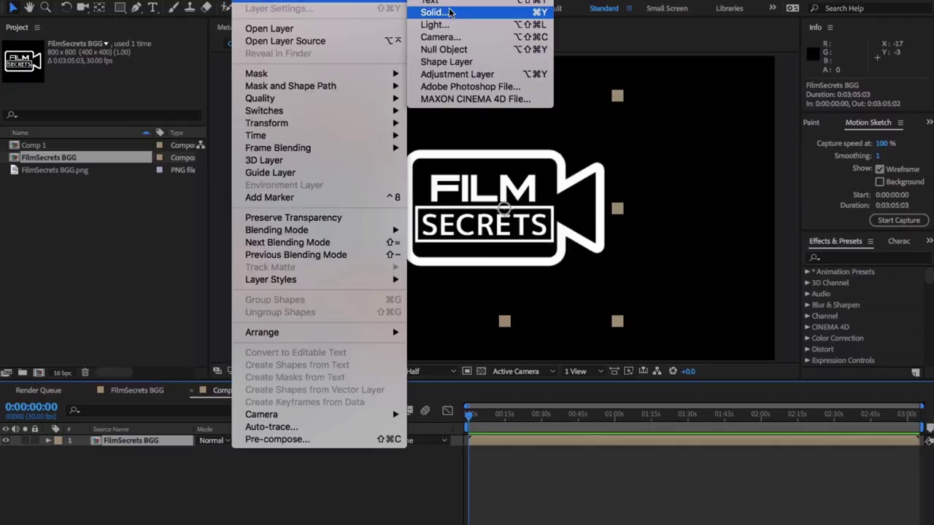
pyautogui.click(450, 14)
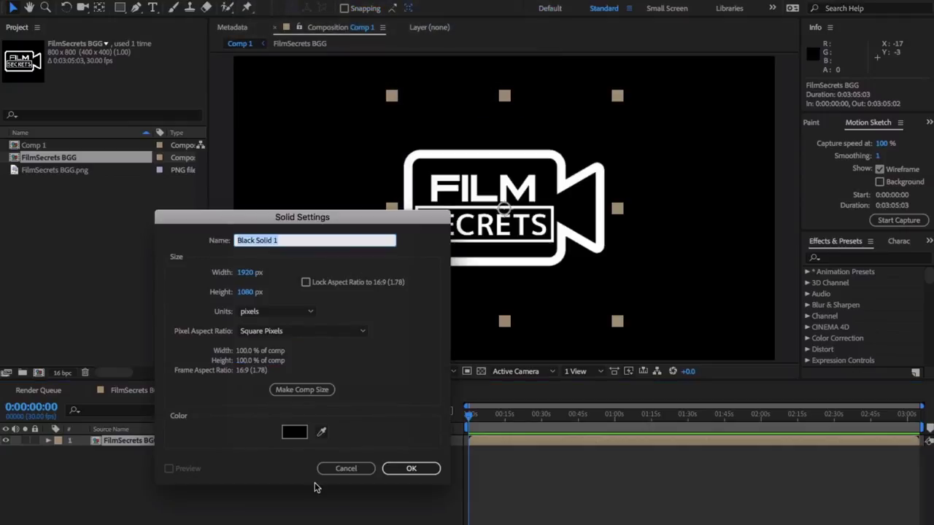
pyautogui.click(284, 391)
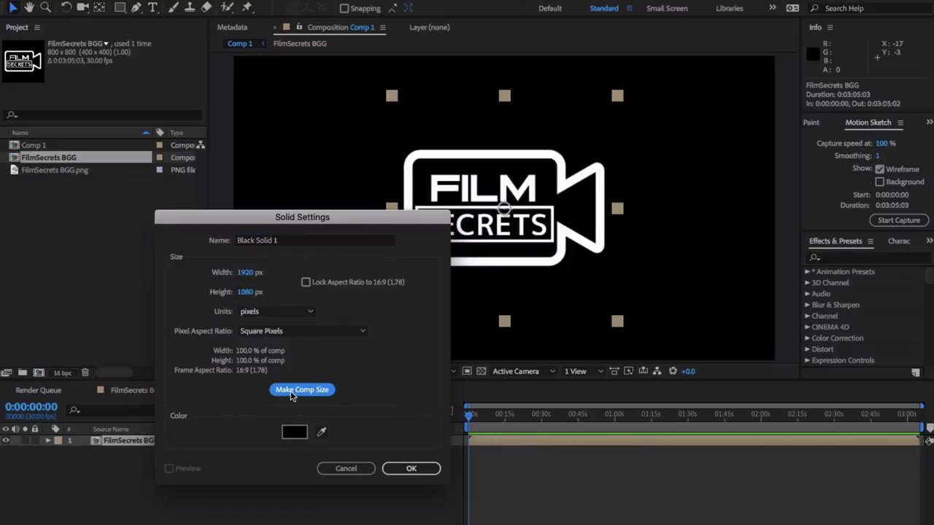
pyautogui.click(412, 469)
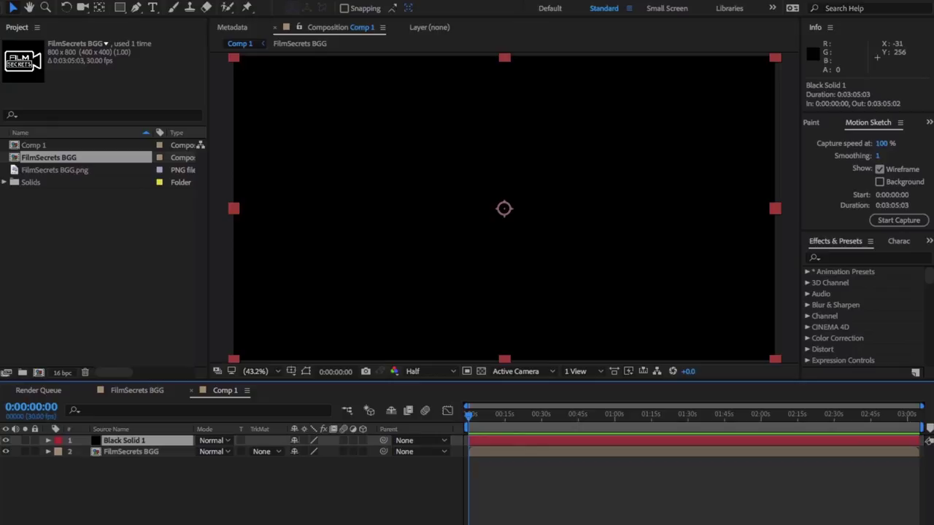
# Apply Video Copilot Saber to Black Solid 1, move FilmSecrets BGG above it, and hide the solid
pyautogui.rightClick(225, 139)
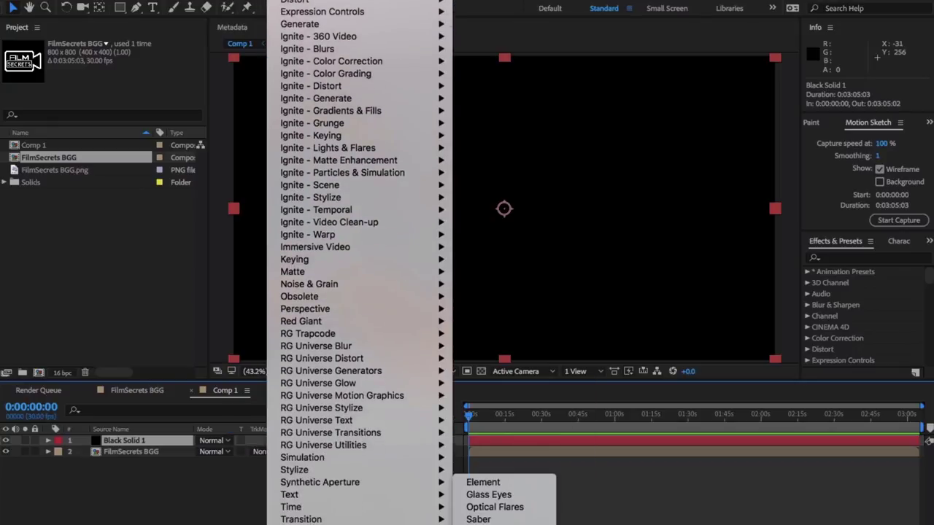
pyautogui.click(479, 518)
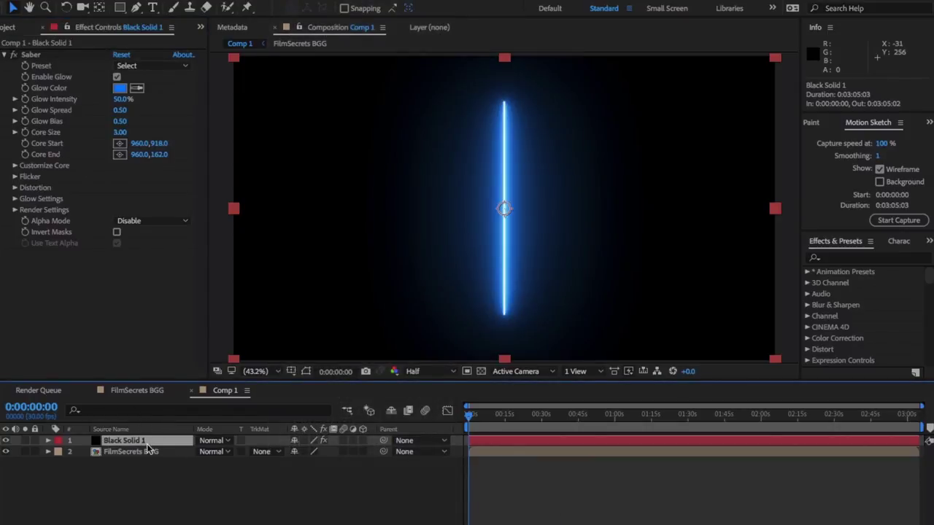
pyautogui.click(134, 452)
pyautogui.moveTo(134, 451); pyautogui.dragTo(135, 441)
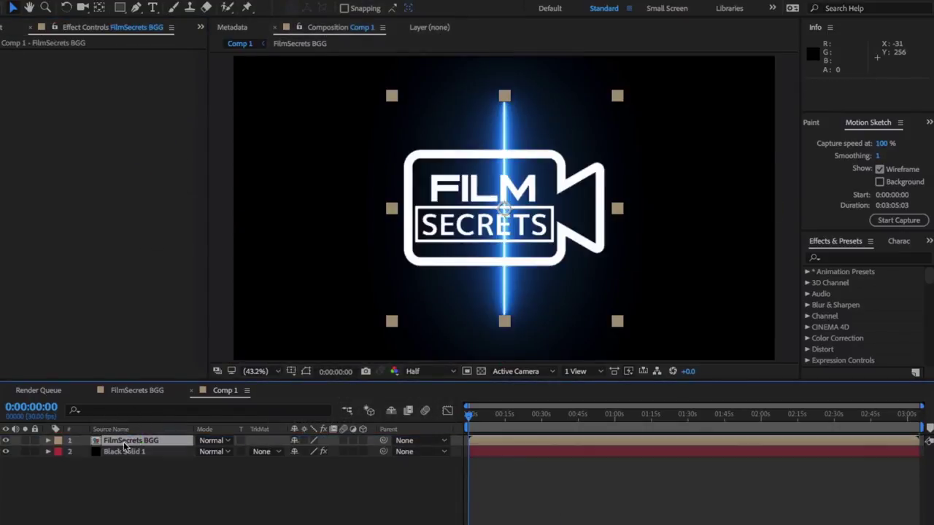
pyautogui.click(6, 451)
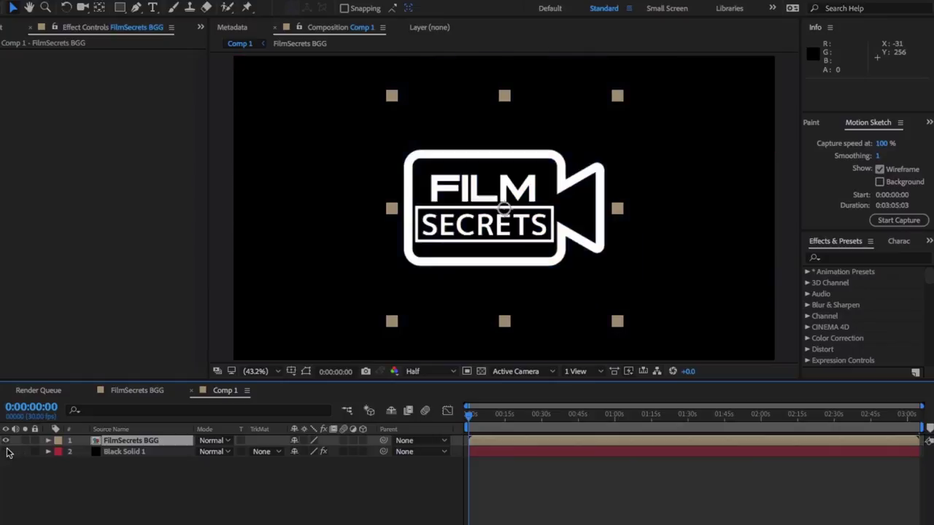
pyautogui.click(143, 442)
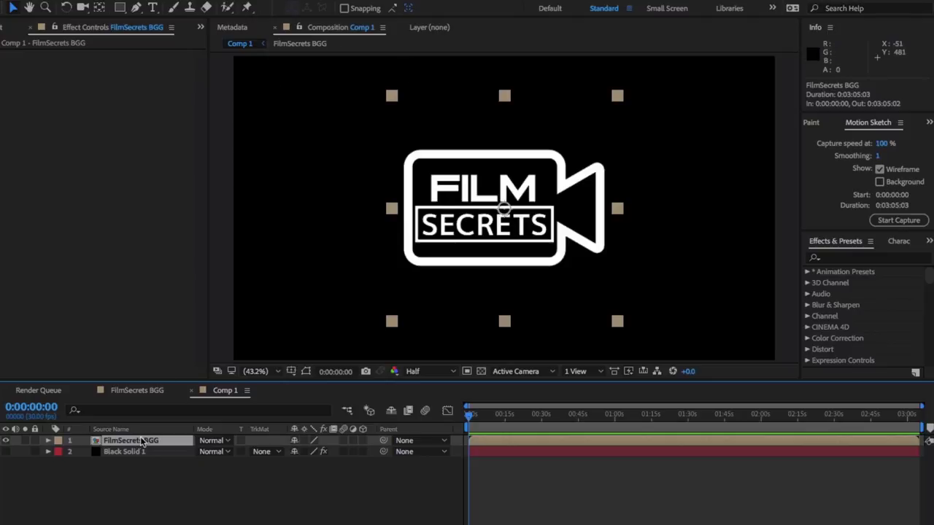
# Auto-trace the FilmSecrets BGG layer from its Alpha channel with adjusted tolerance
pyautogui.rightClick(231, 441)
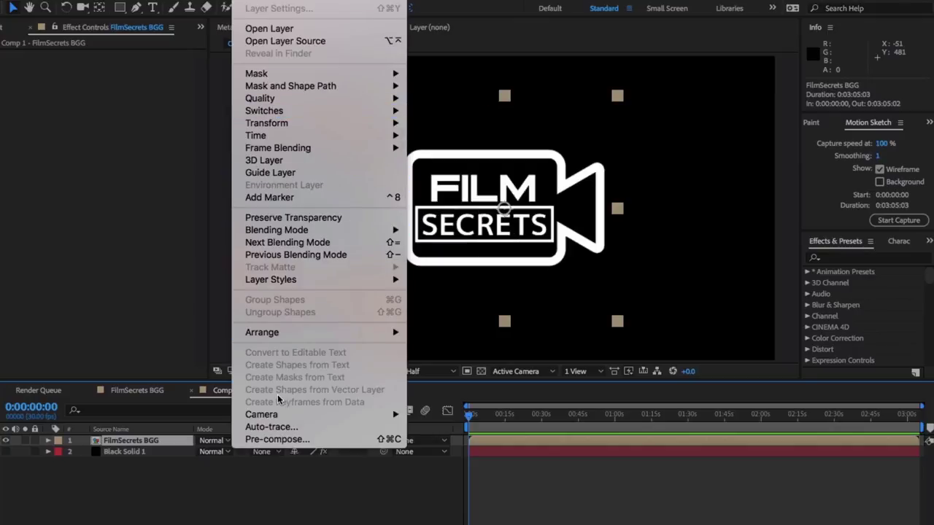
pyautogui.click(280, 428)
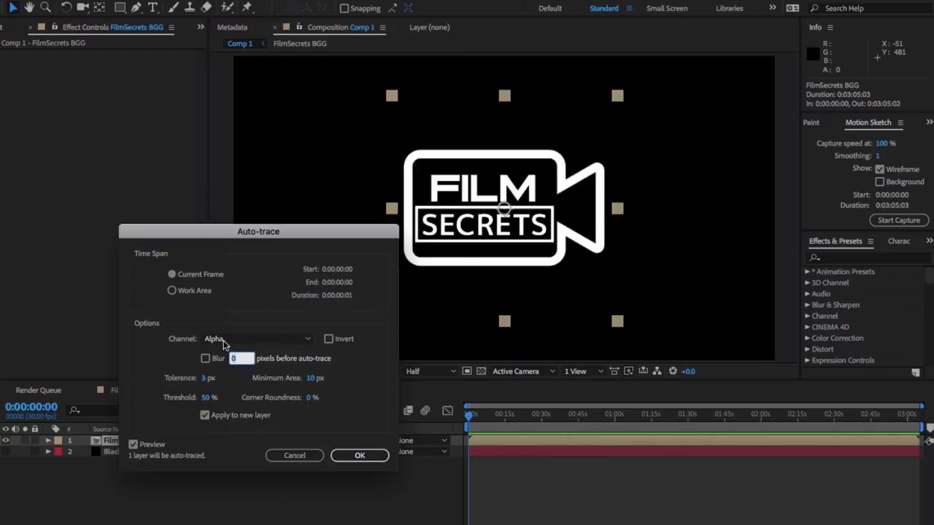
pyautogui.click(226, 342)
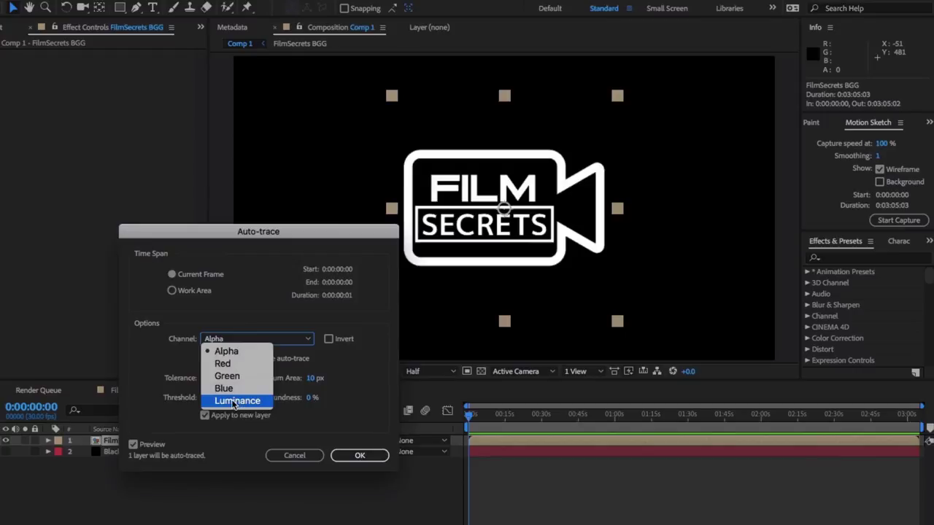
pyautogui.click(173, 356)
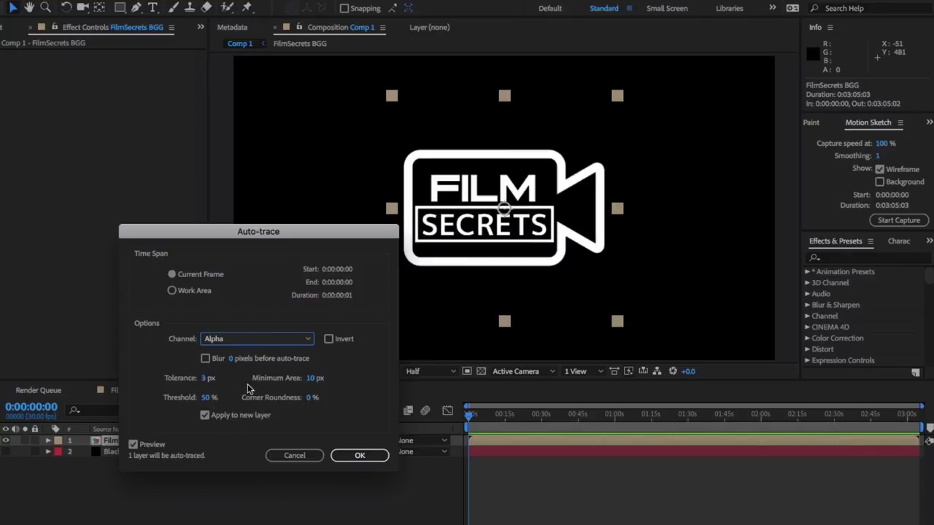
pyautogui.moveTo(212, 378); pyautogui.dragTo(203, 383)
pyautogui.click(348, 459)
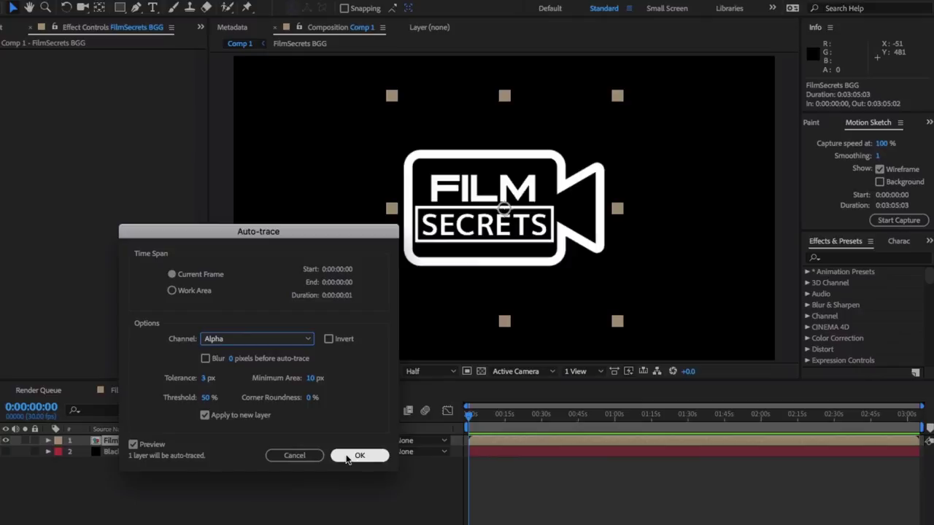
pyautogui.click(356, 458)
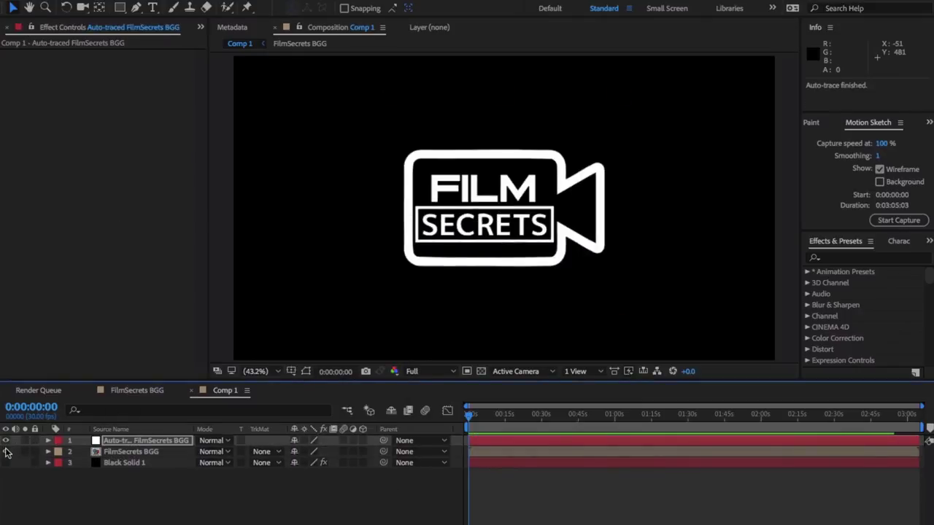
# Delete the original FilmSecrets BGG layer and copy the auto-traced layer's masks
pyautogui.click(113, 453)
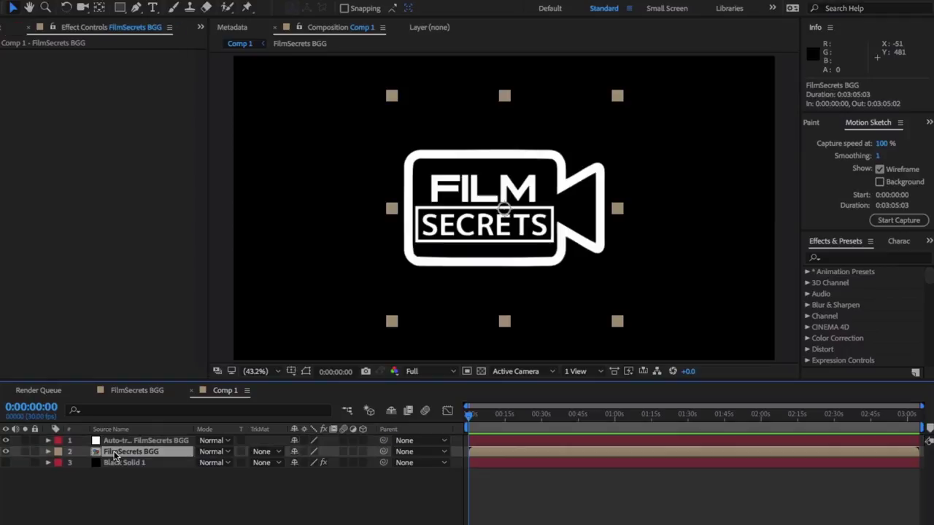
pyautogui.press('Delete')
pyautogui.click(125, 442)
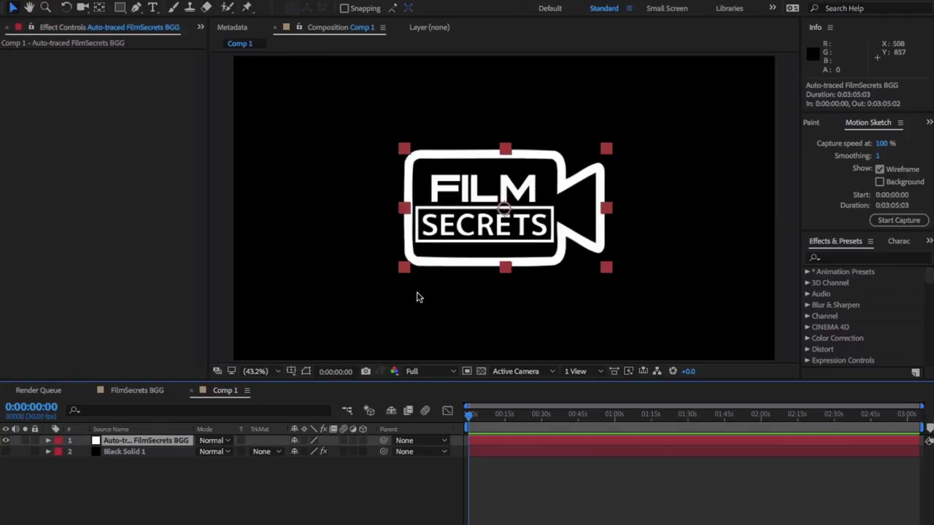
pyautogui.click(48, 440)
pyautogui.click(83, 453)
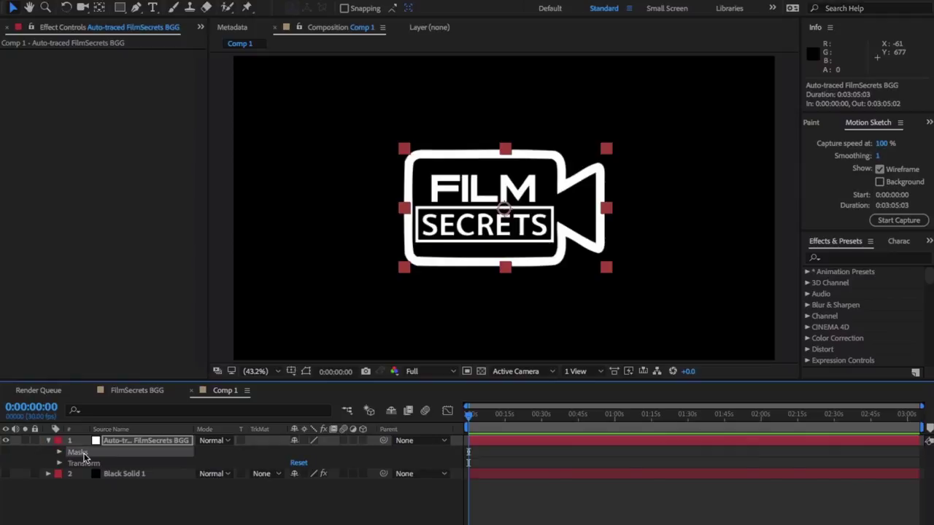
pyautogui.click(157, 0)
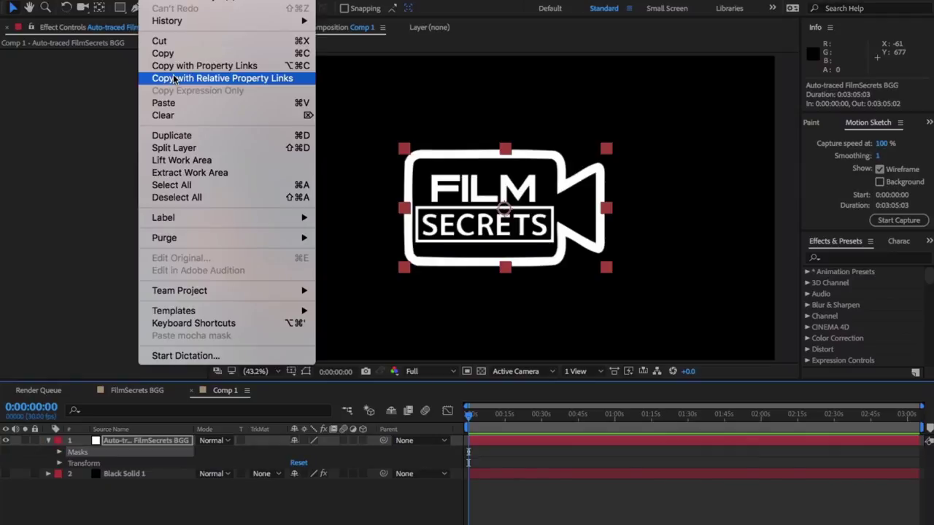
pyautogui.click(163, 53)
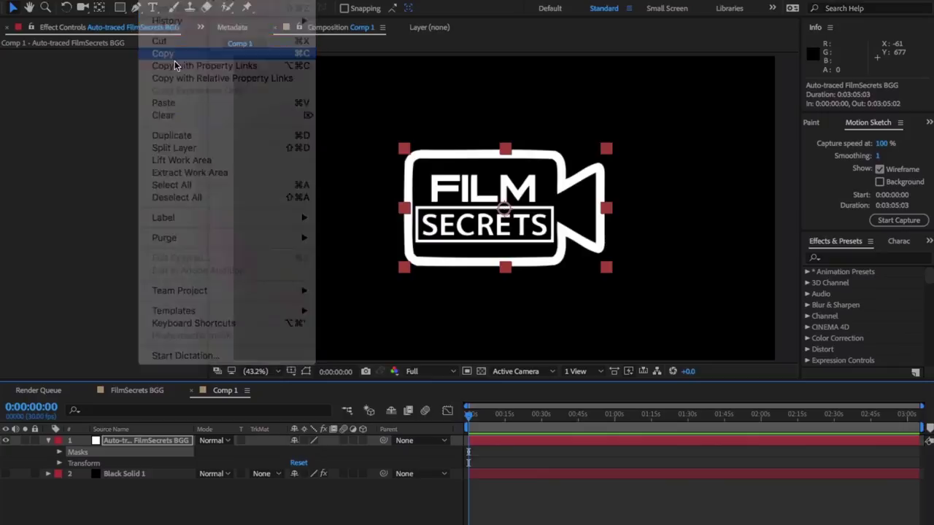
pyautogui.click(49, 441)
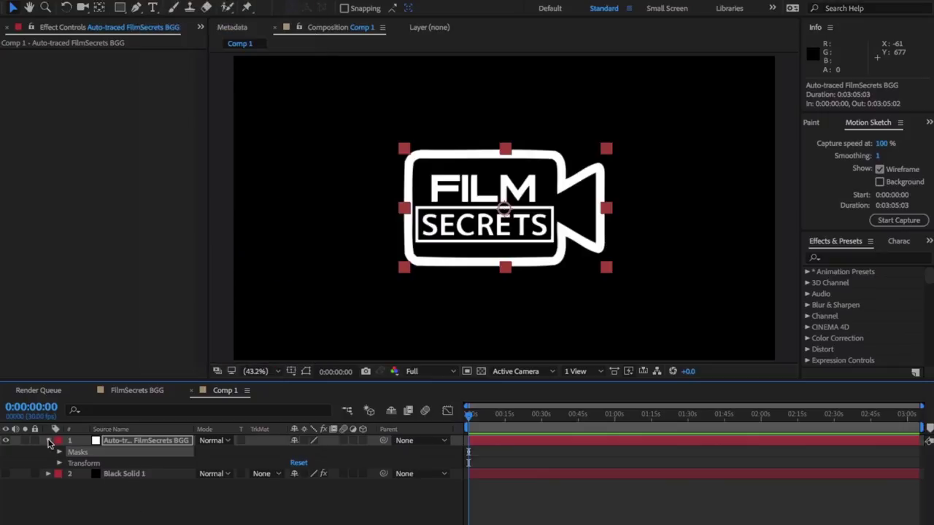
# Paste the masks onto Black Solid 1, delete the auto-traced layer, and unhide the solid
pyautogui.click(120, 454)
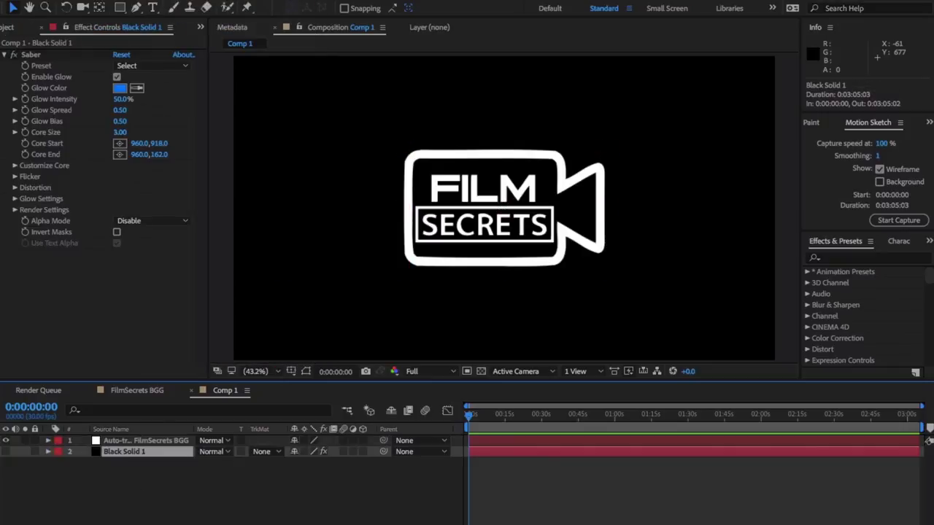
pyautogui.click(173, 103)
pyautogui.click(138, 442)
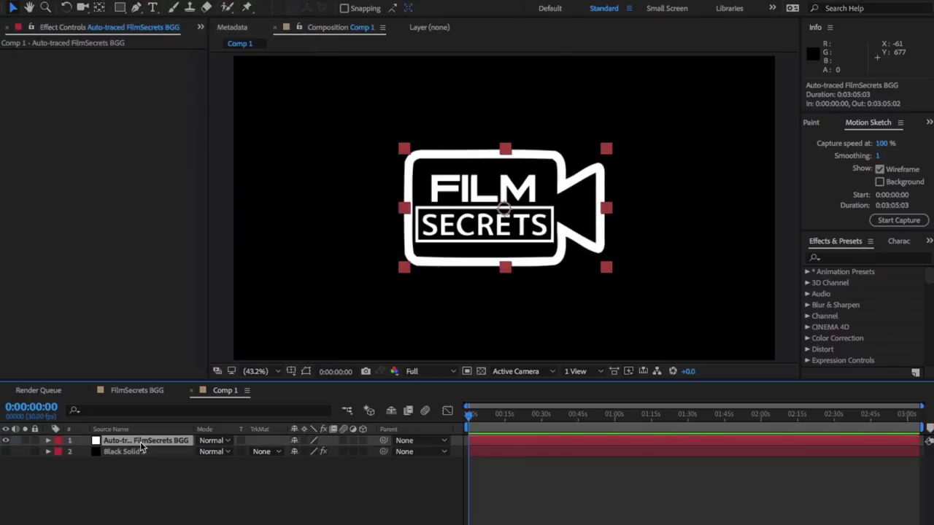
pyautogui.press('Delete')
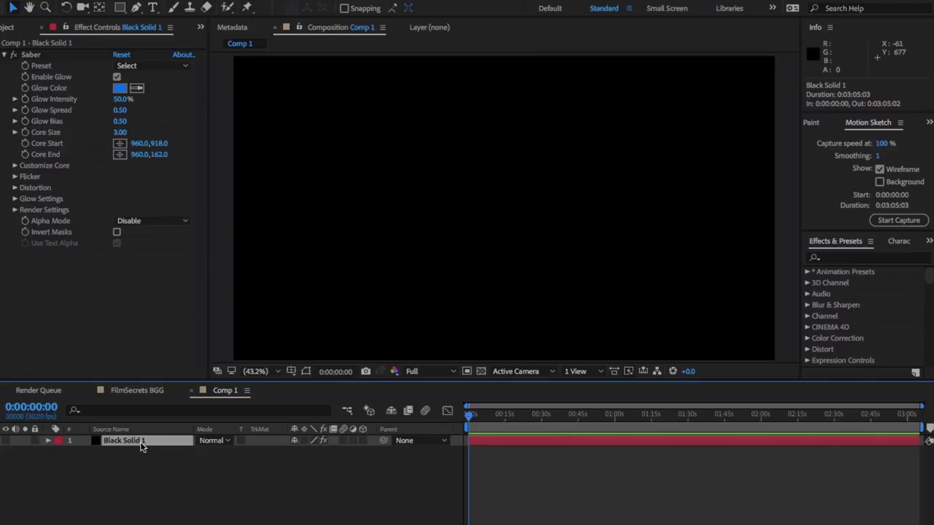
pyautogui.click(5, 441)
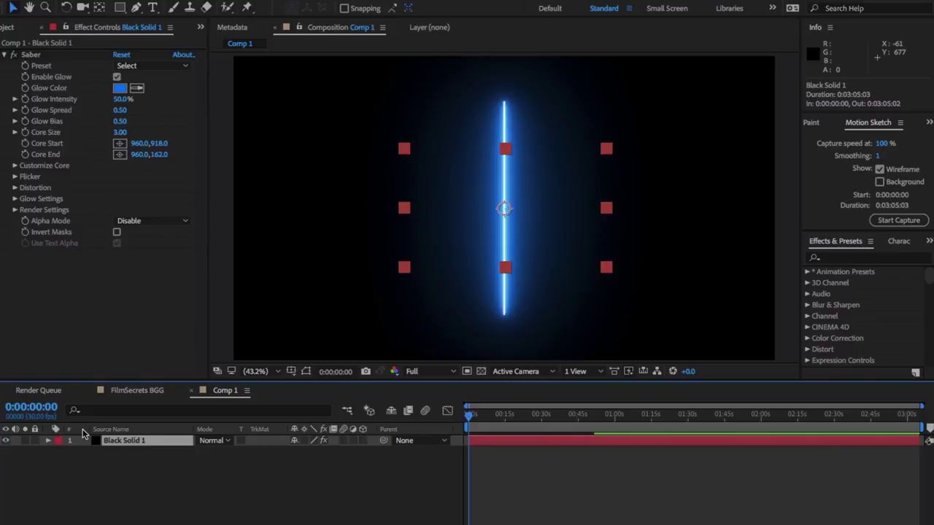
# Set Saber's Customize Core > Core Type to Layer Masks
pyautogui.click(14, 166)
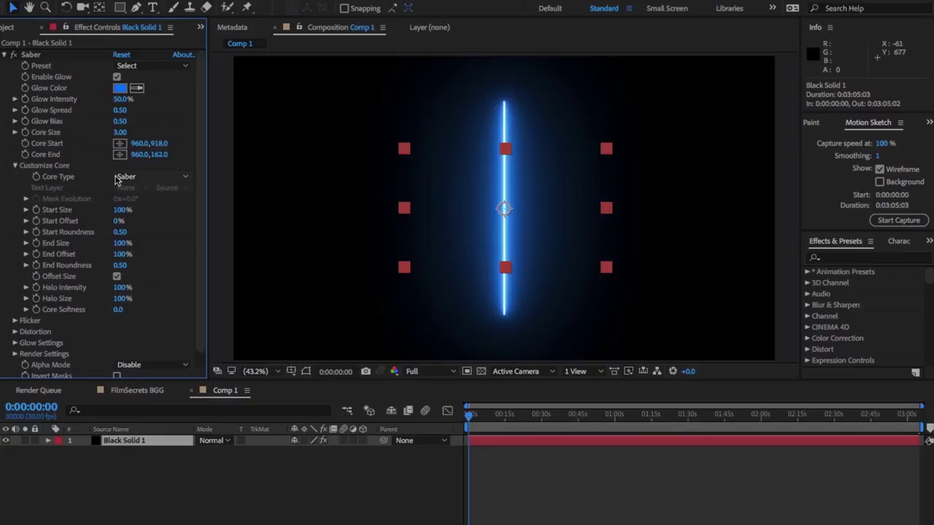
pyautogui.click(139, 178)
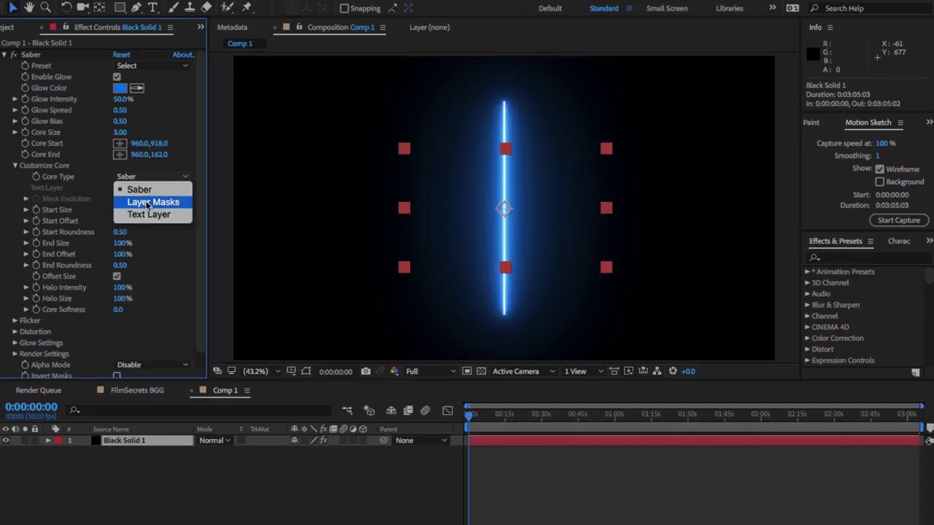
pyautogui.click(153, 202)
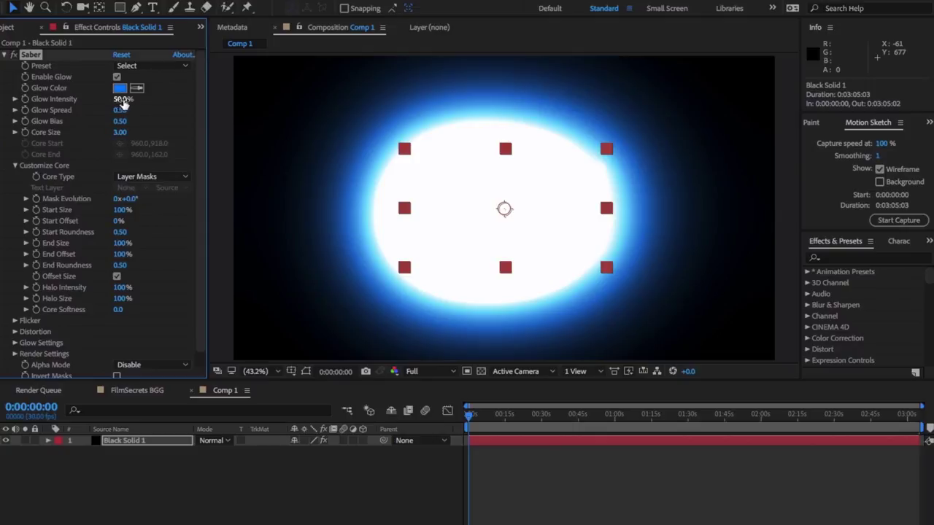
# Set Saber Glow Intensity to 22%, Glow Spread to 0.74 and Glow Bias to 0.29
pyautogui.moveTo(121, 100); pyautogui.dragTo(103, 98)
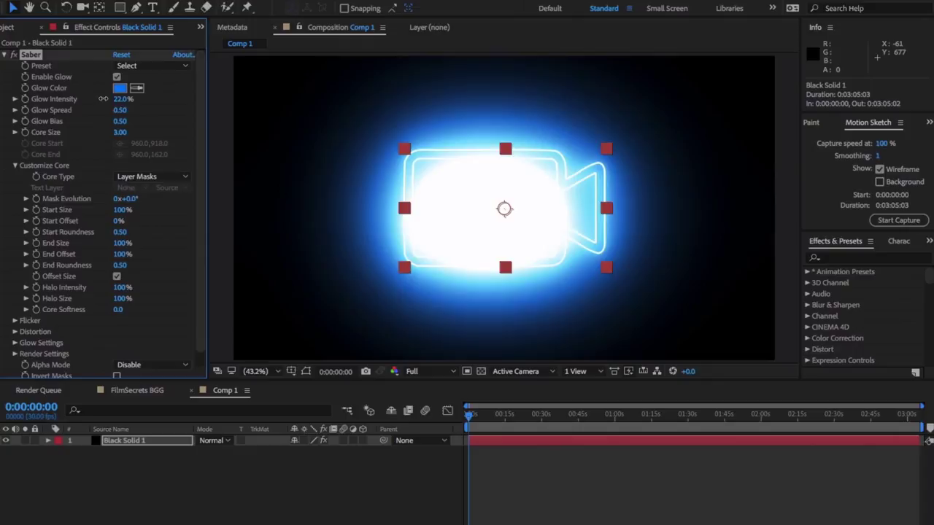
pyautogui.moveTo(127, 112); pyautogui.dragTo(141, 114)
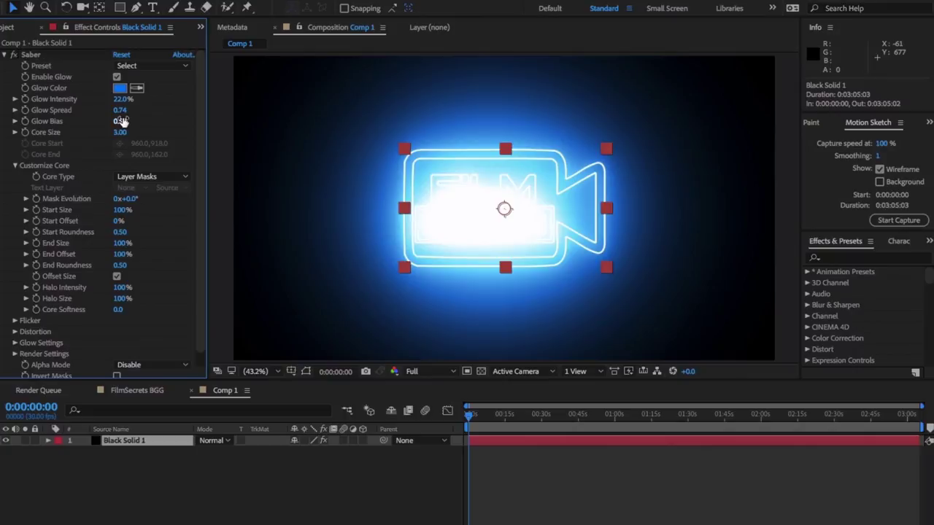
pyautogui.moveTo(120, 121); pyautogui.dragTo(109, 119)
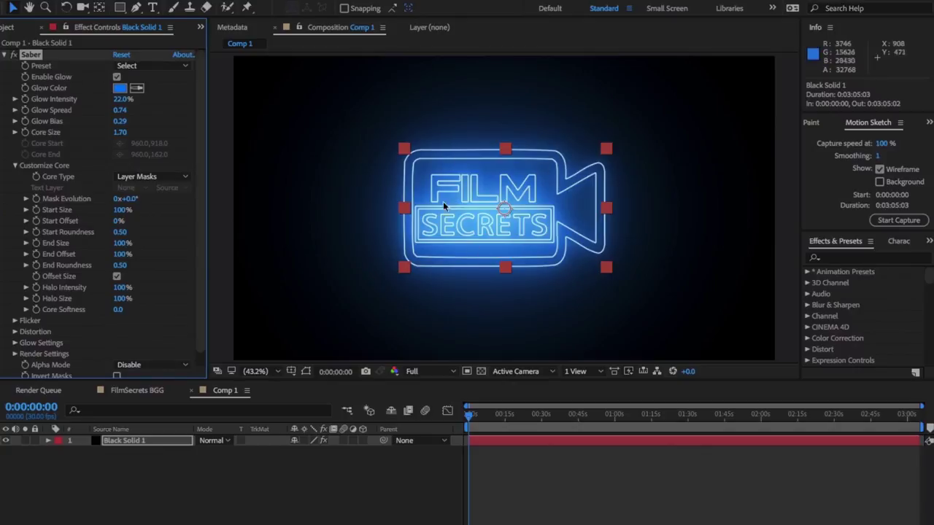
# Apply the Saber Torch preset and lower its glow intensity
pyautogui.click(126, 65)
pyautogui.scroll(-3, 164, 510)
pyautogui.scroll(-3, 164, 482)
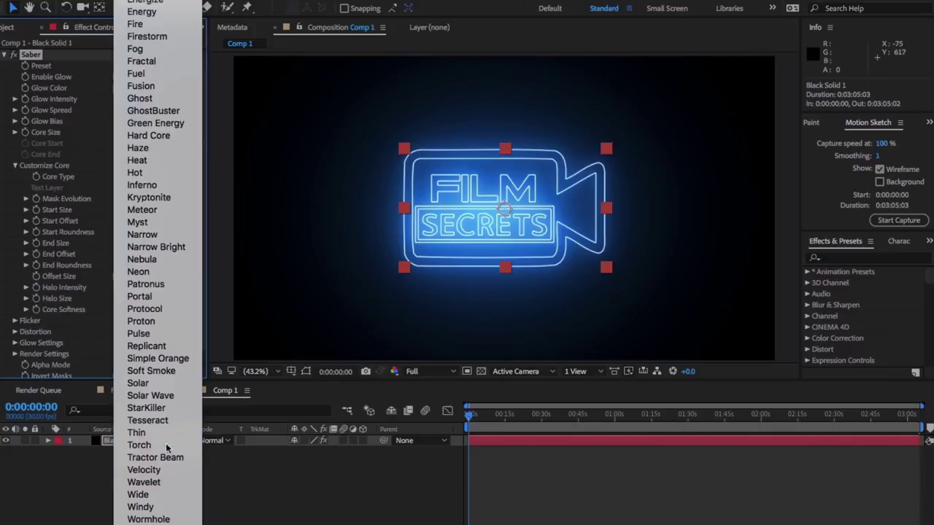
pyautogui.click(167, 447)
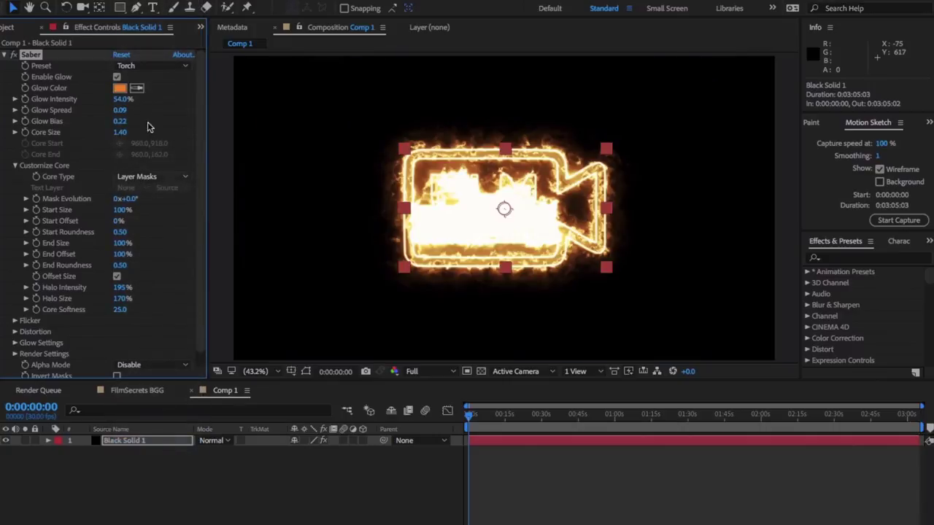
pyautogui.moveTo(120, 99); pyautogui.dragTo(103, 107)
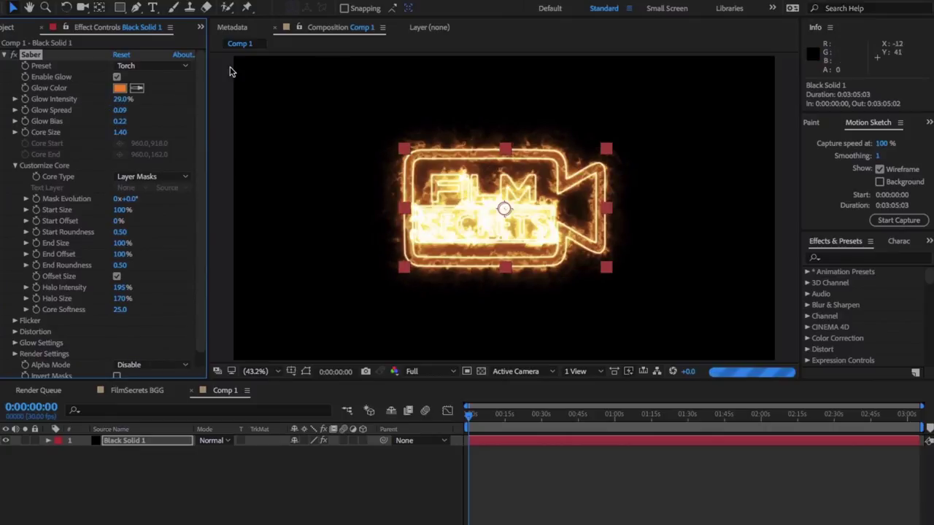
# Switch to the Energy preset and reduce Glow Intensity to 18%
pyautogui.click(153, 66)
pyautogui.click(153, 178)
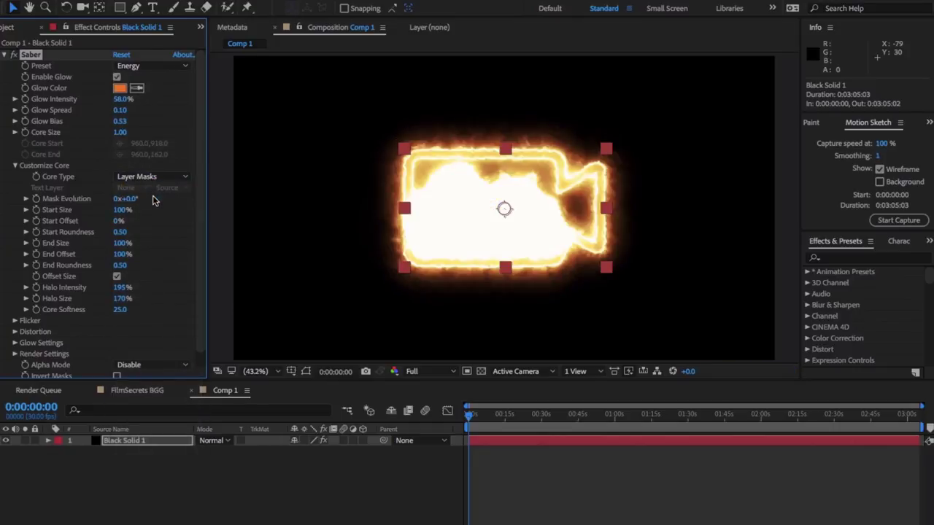
pyautogui.moveTo(123, 99); pyautogui.dragTo(106, 101)
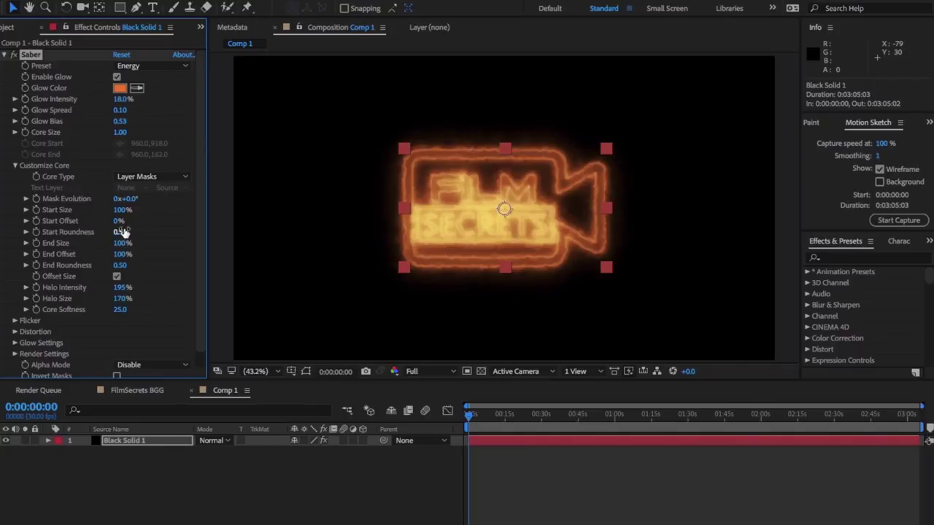
# Keyframe End Offset from 0% at frame 0 to 100% at frame 14, then preview
pyautogui.click(36, 254)
pyautogui.moveTo(68, 250); pyautogui.dragTo(22, 250)
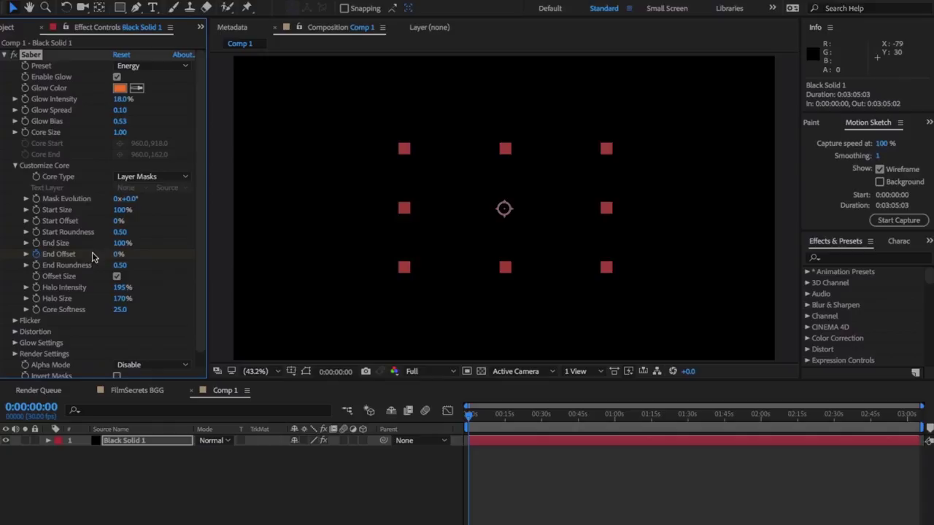
pyautogui.moveTo(921, 406)
pyautogui.mouseDown()
pyautogui.moveTo(492, 406)
pyautogui.moveTo(492, 417)
pyautogui.mouseUp()
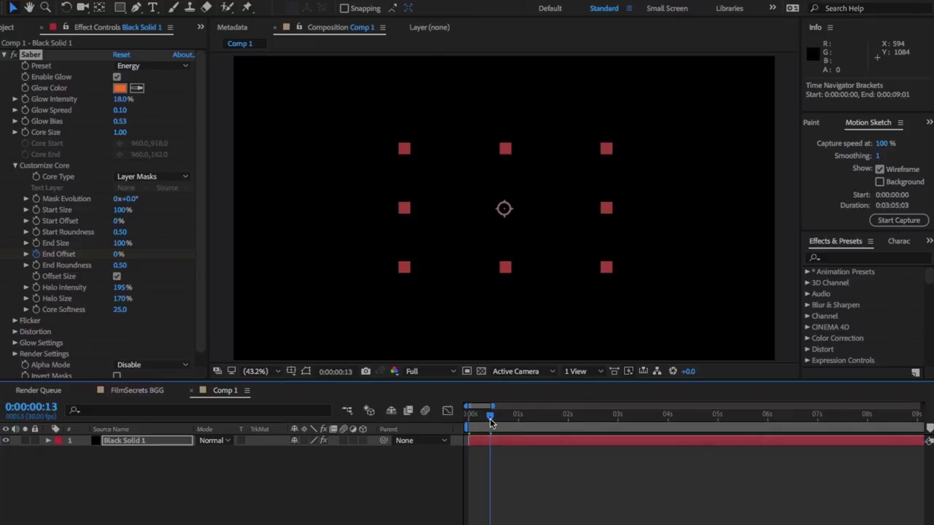
pyautogui.click(116, 254)
pyautogui.write('100')
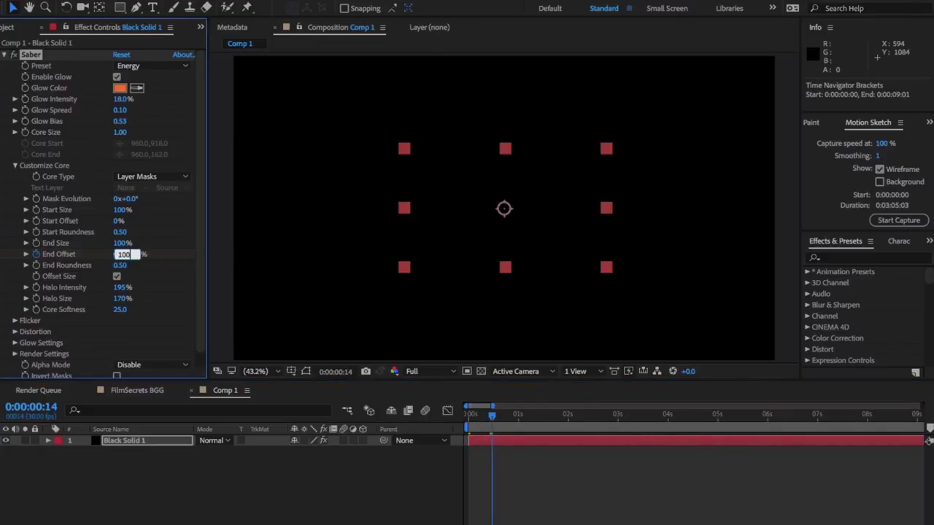
pyautogui.press('Return')
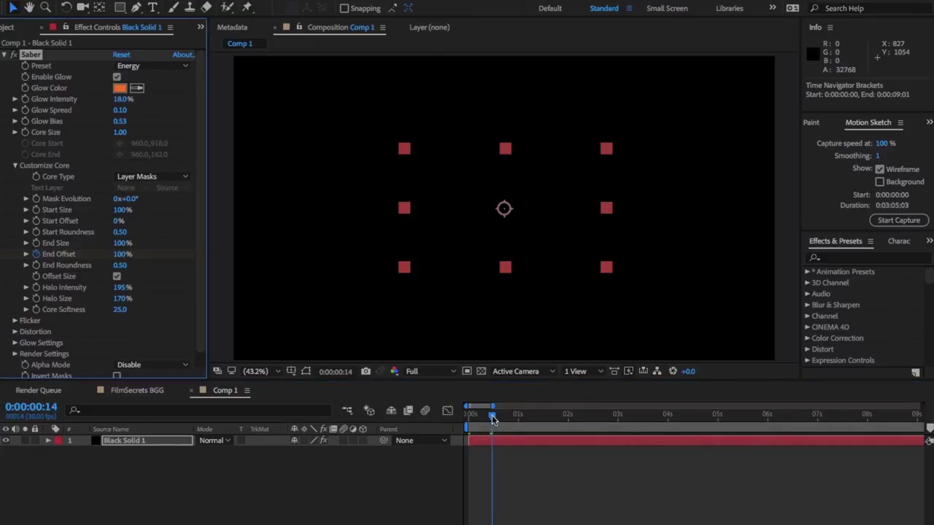
pyautogui.moveTo(491, 417); pyautogui.dragTo(469, 418)
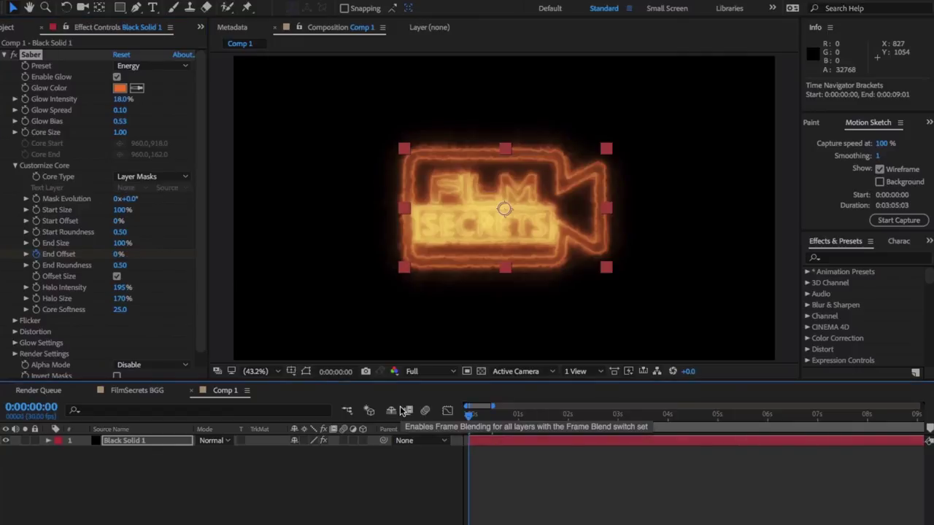
pyautogui.press('space')
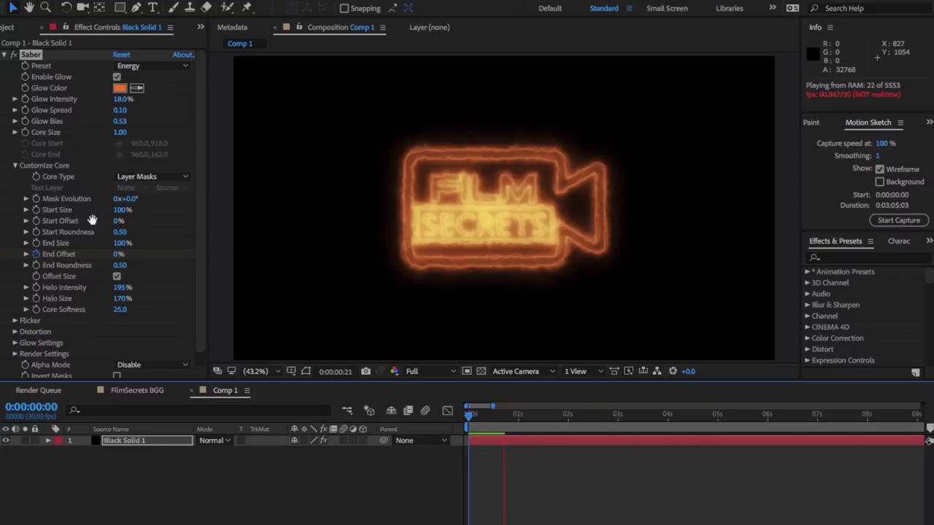
pyautogui.press('space')
pyautogui.press('space')
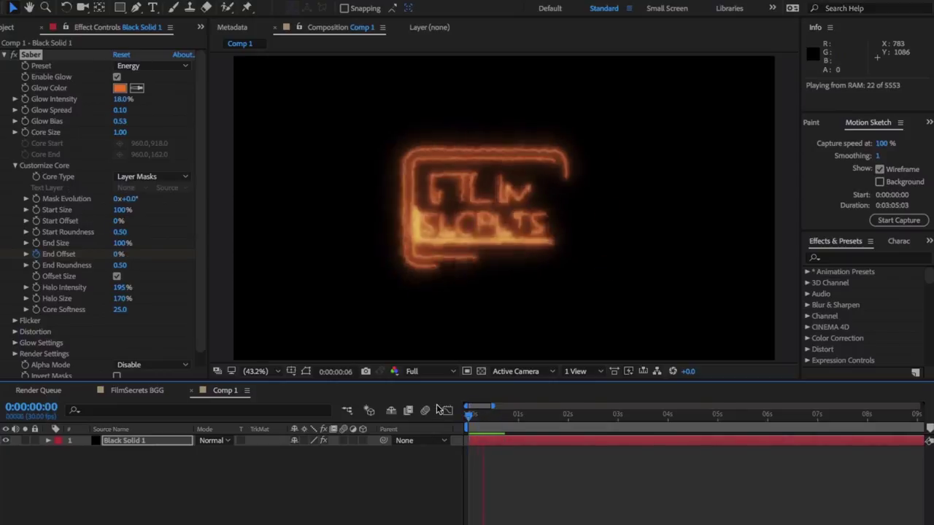